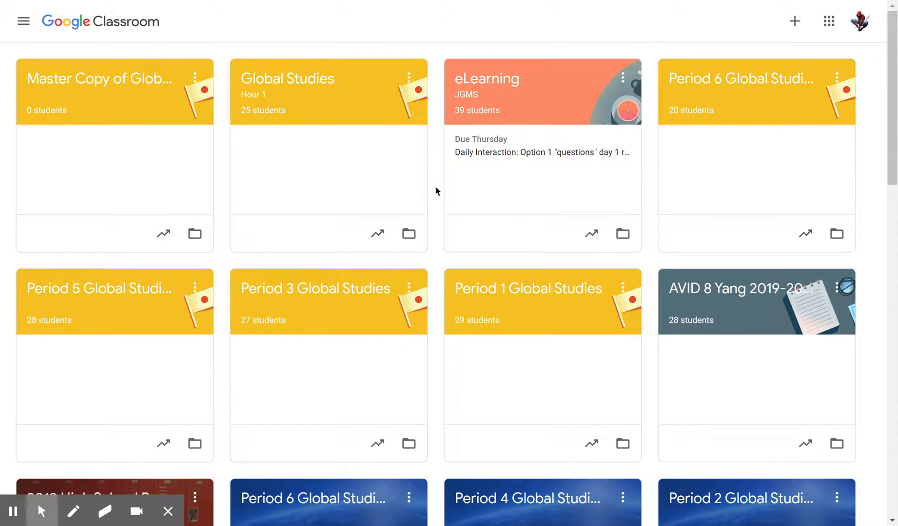
Step: Review the scheduled "Monday - March 30th" assignment in the Global Studies Hour 1 classwork and save it with its existing schedule
click(295, 83)
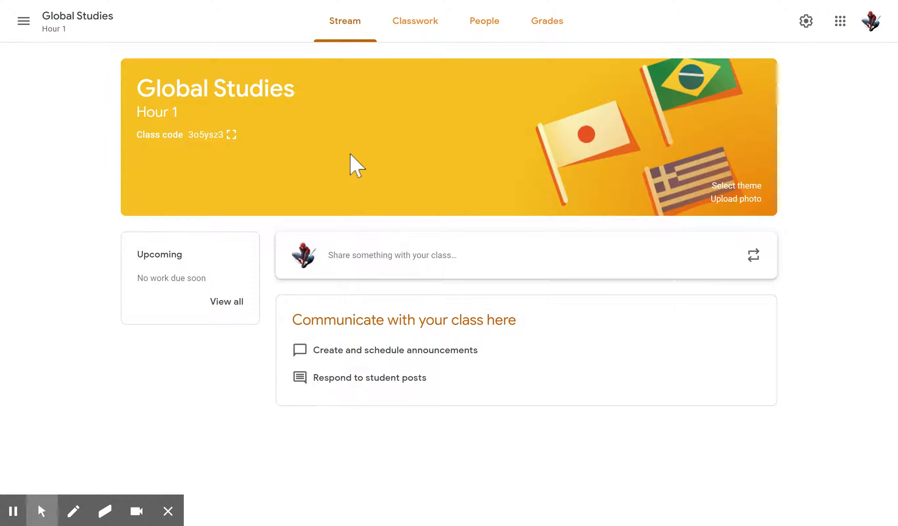
click(396, 37)
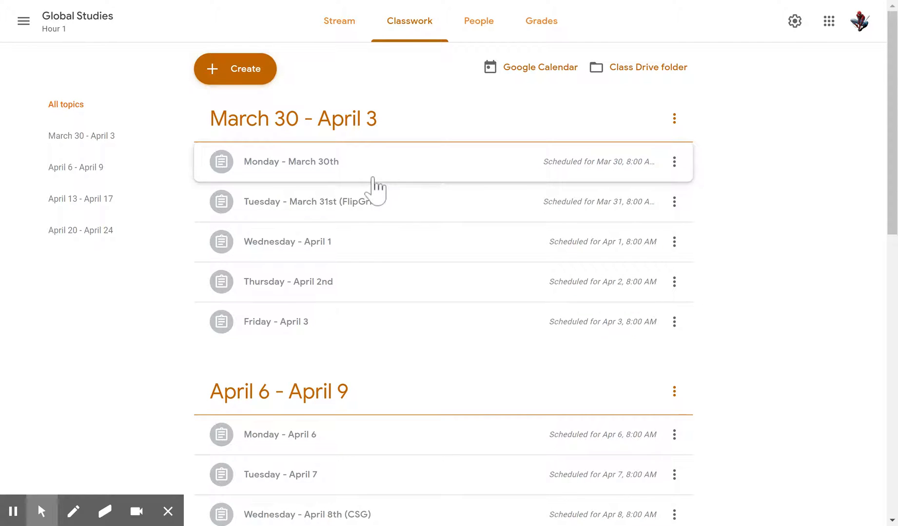
click(674, 163)
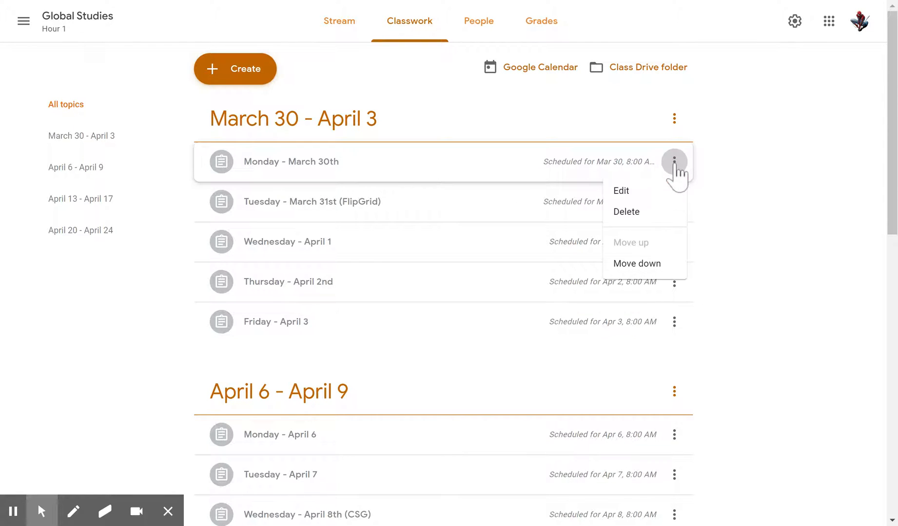
click(654, 190)
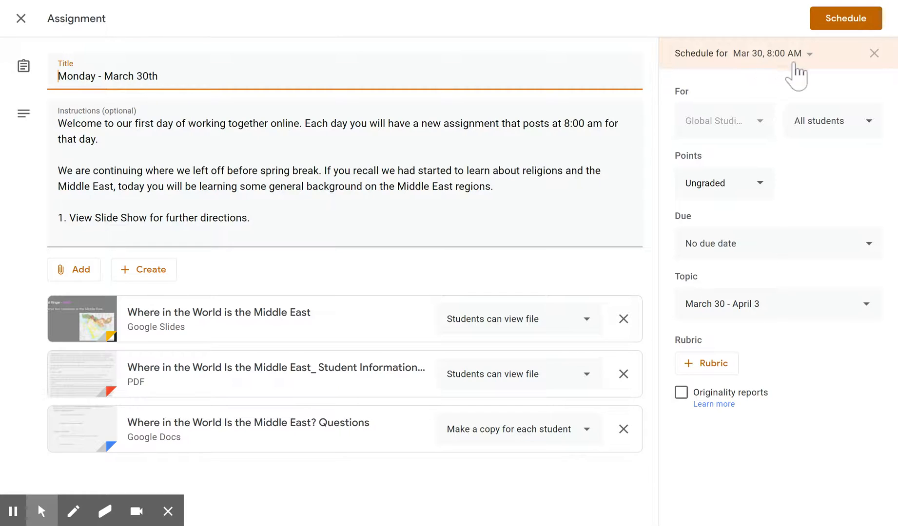
click(850, 23)
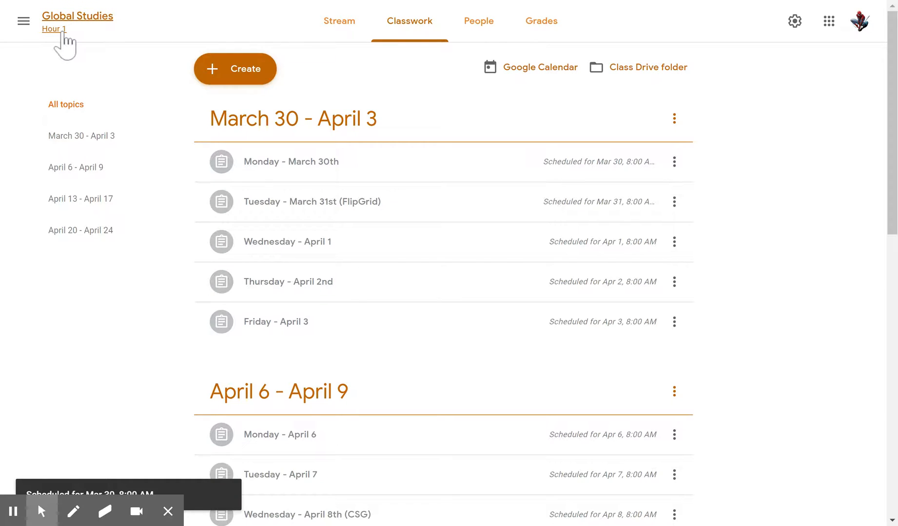
Step: Switch to the first Period 6 Global Studies class in the class list and open its classwork
click(24, 23)
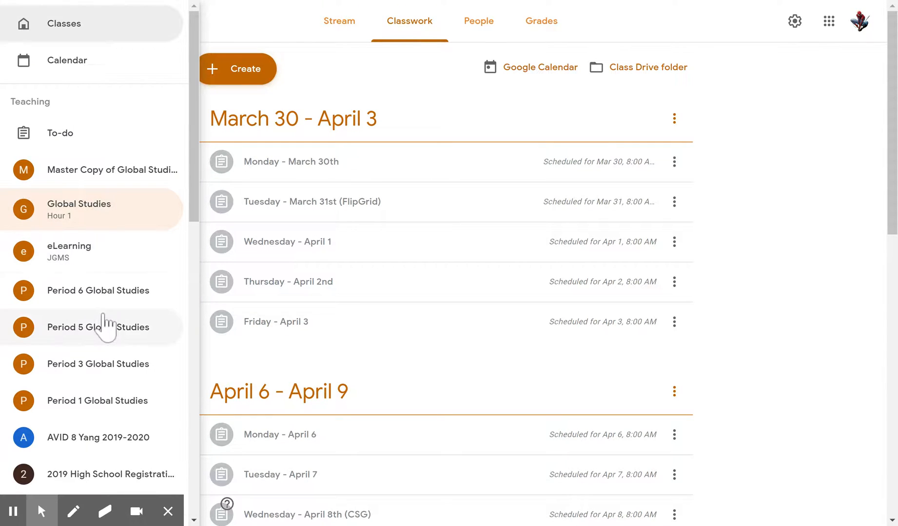
click(87, 294)
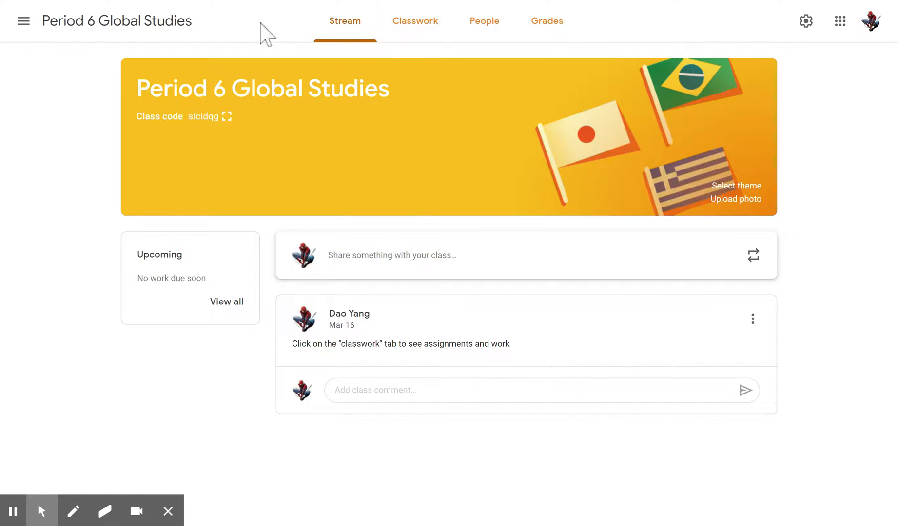
click(421, 29)
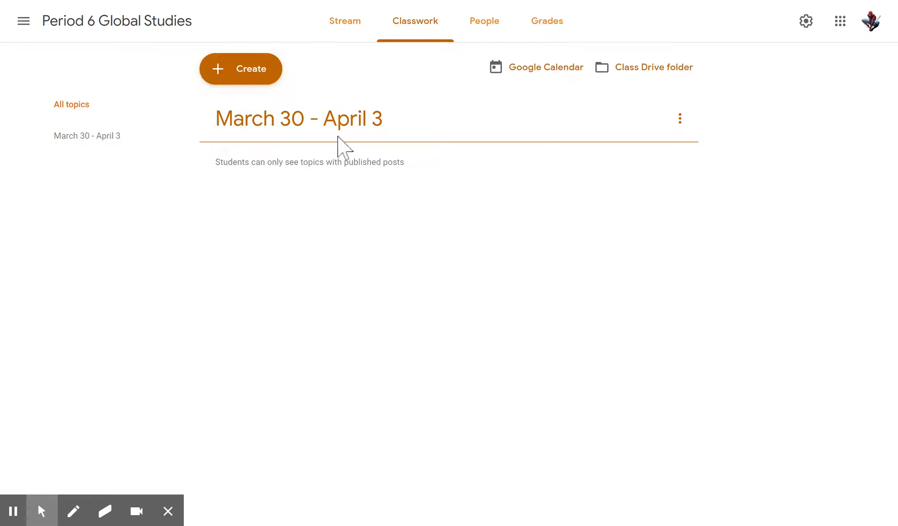
Step: Reuse the "Monday - March 30th" post from Global Studies Hour 1 without creating new copies of the attachments
click(247, 81)
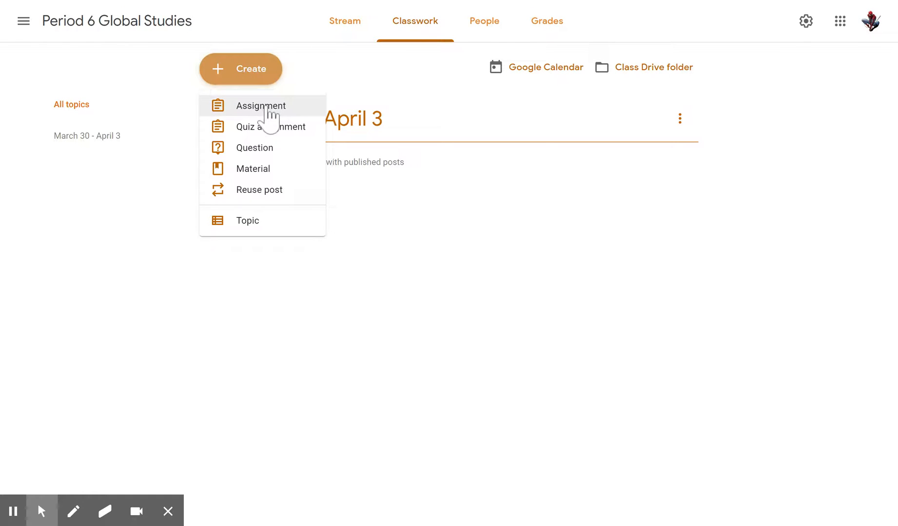
click(246, 191)
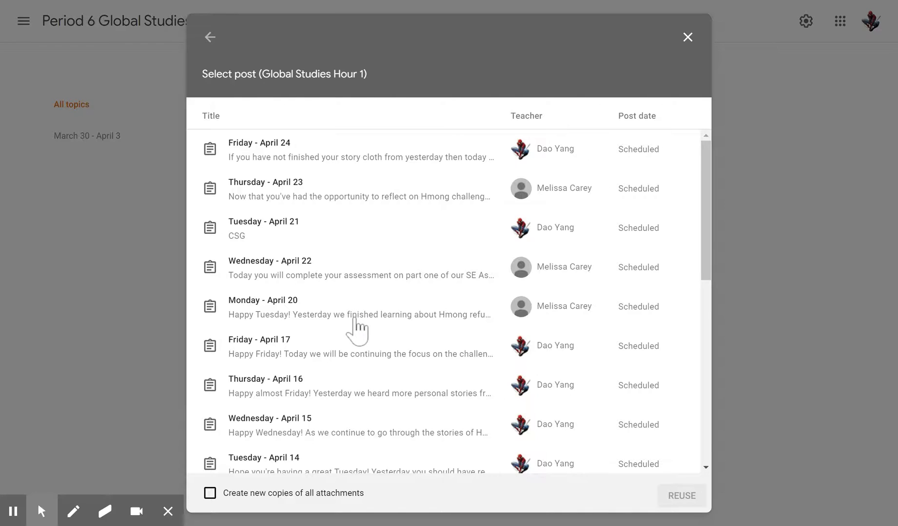
scroll(358, 329, down, 10)
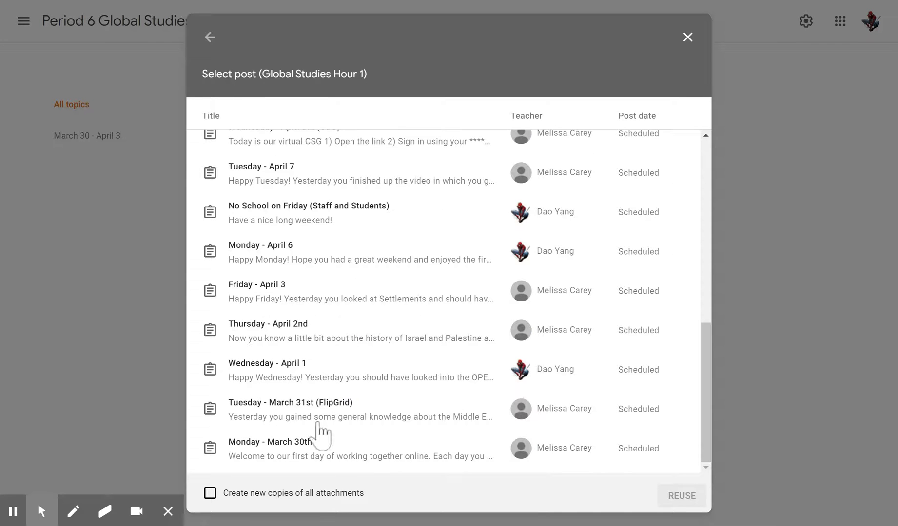
click(251, 449)
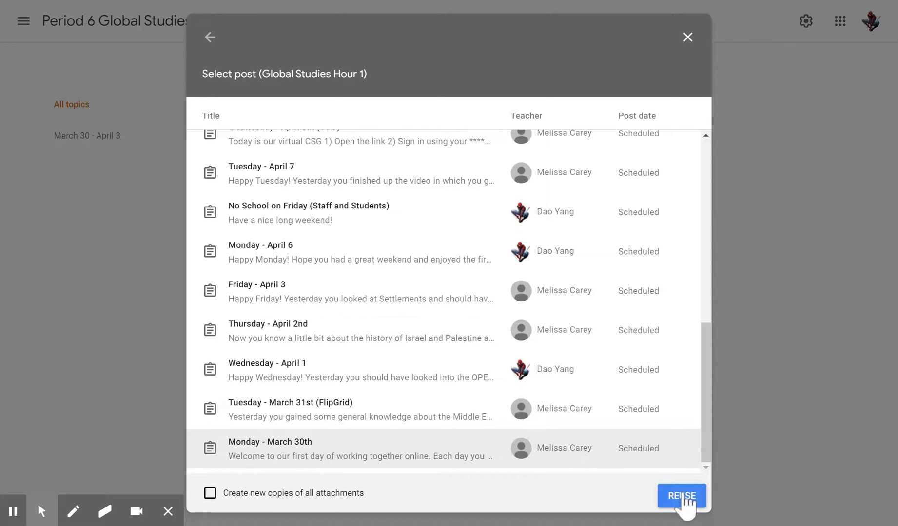
click(682, 498)
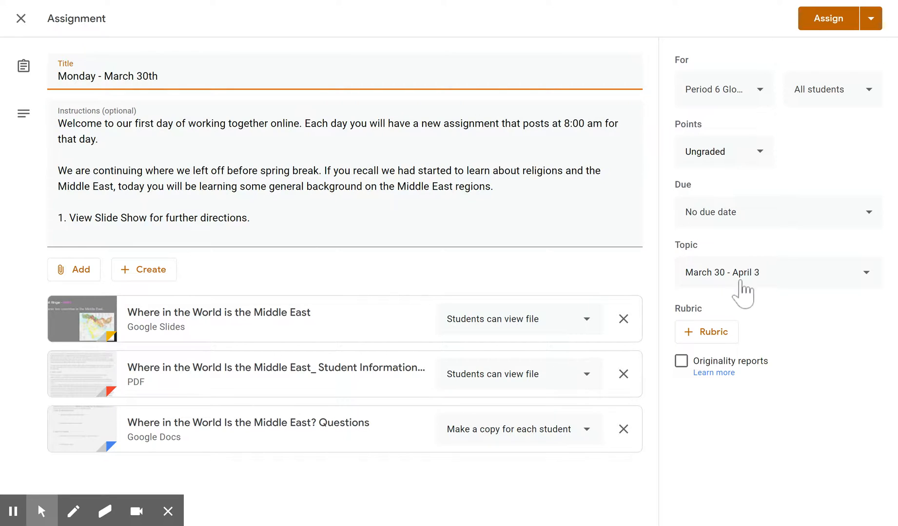
Step: Keep the reused Monday assignment for Period 6 only and schedule it for Mar 30, 2020 at 8:00 AM
click(762, 98)
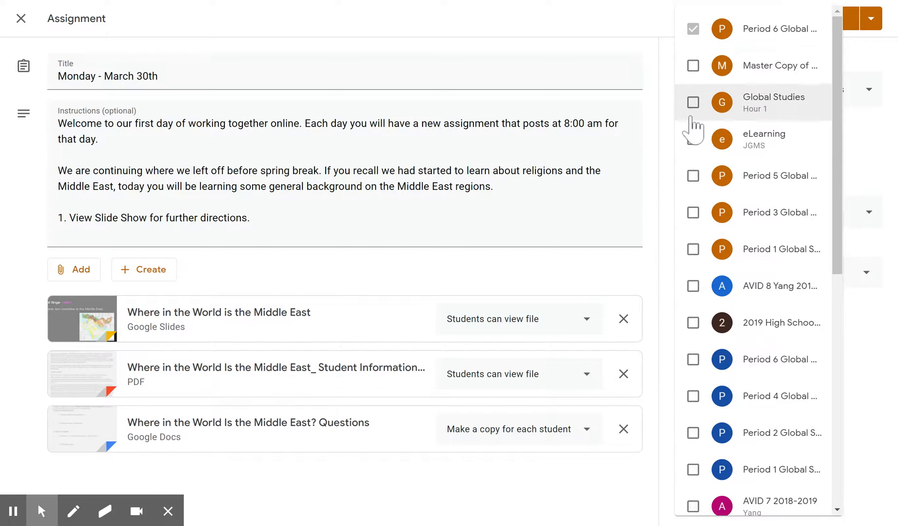
click(664, 100)
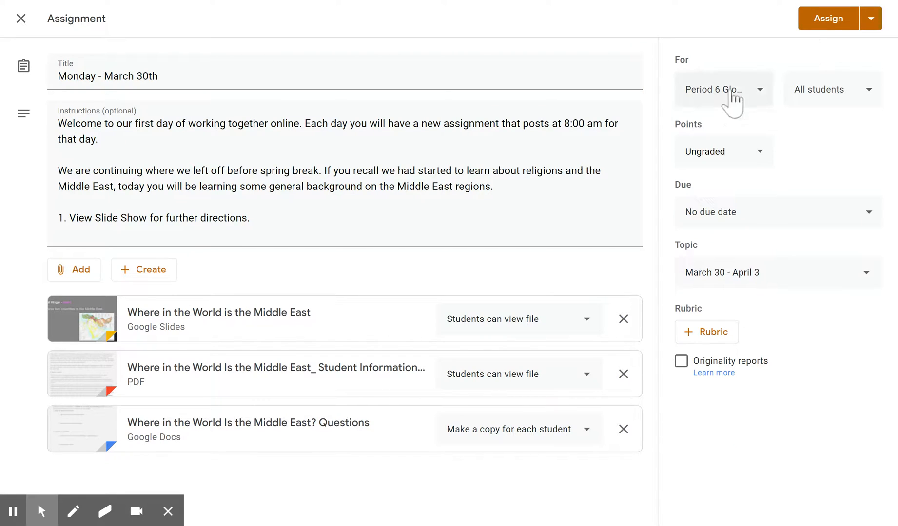
click(868, 25)
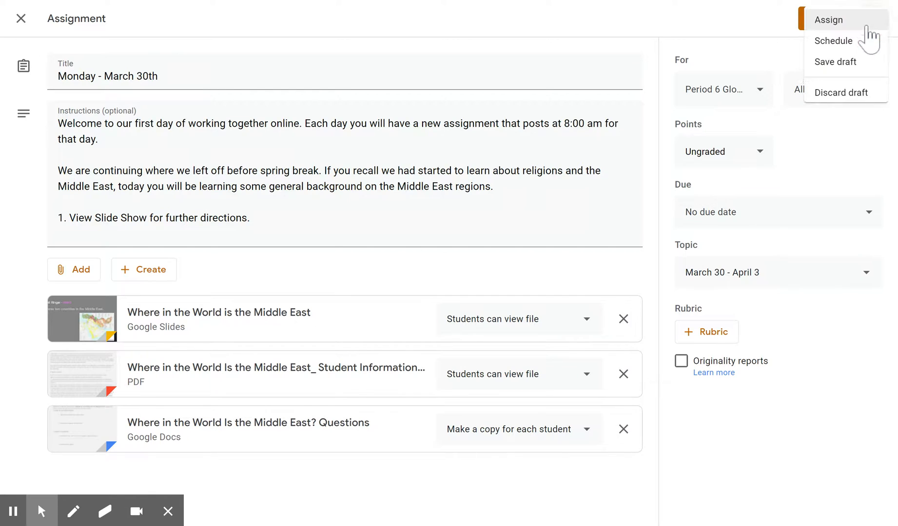
click(819, 49)
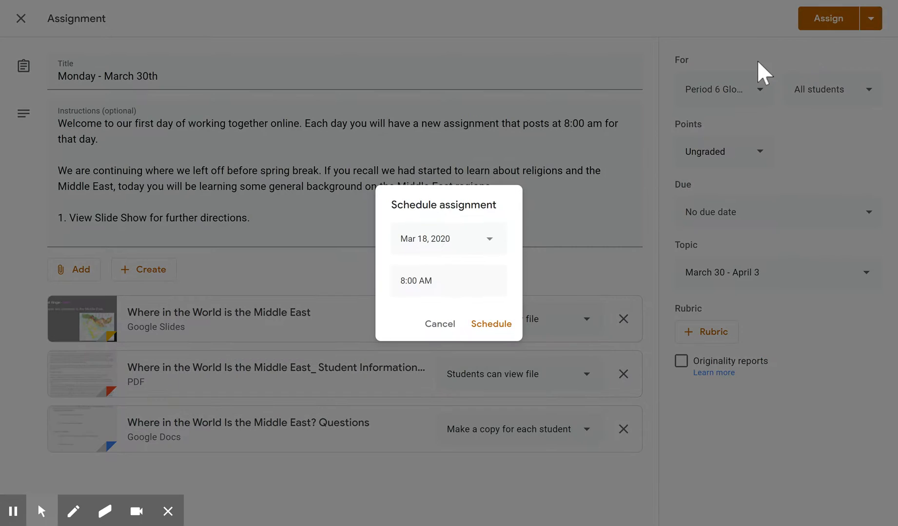
click(491, 241)
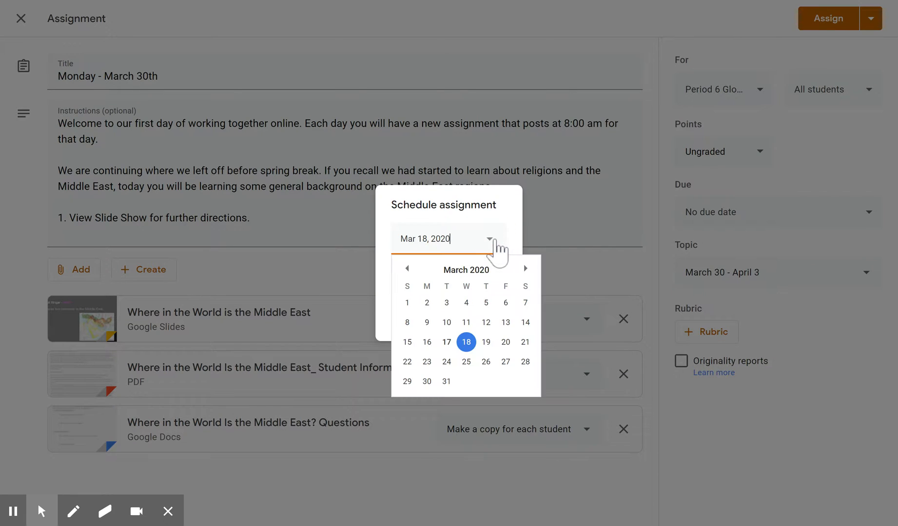
click(427, 381)
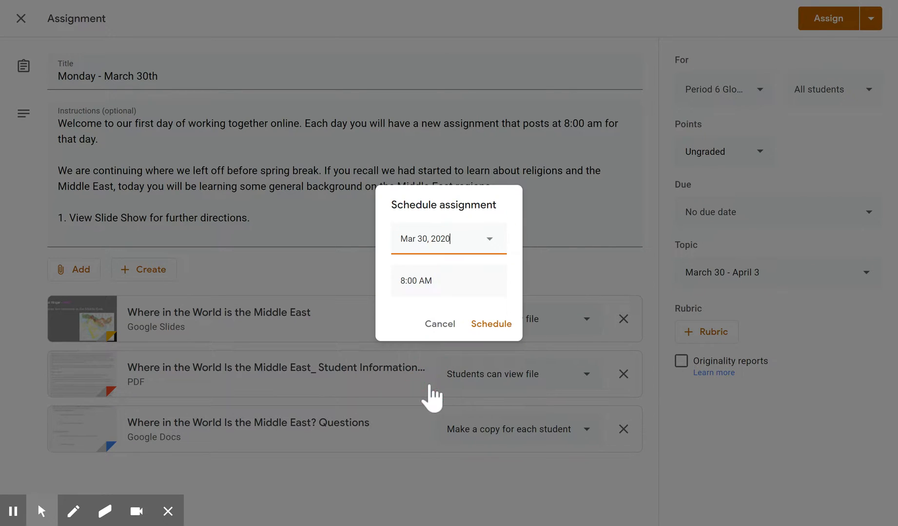
click(498, 327)
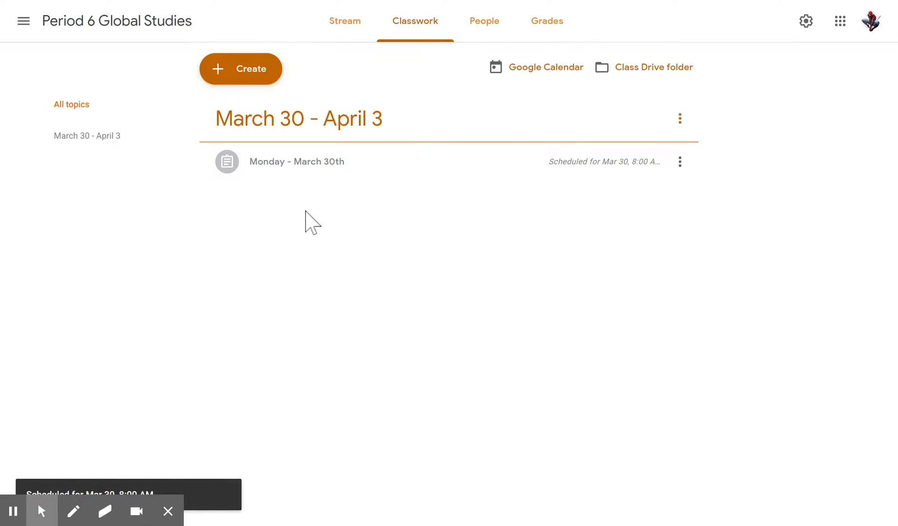
Step: Reuse the "Tuesday - March 31st (FlipGrid)" post from Global Studies Hour 1 in the Period 6 classwork
click(216, 72)
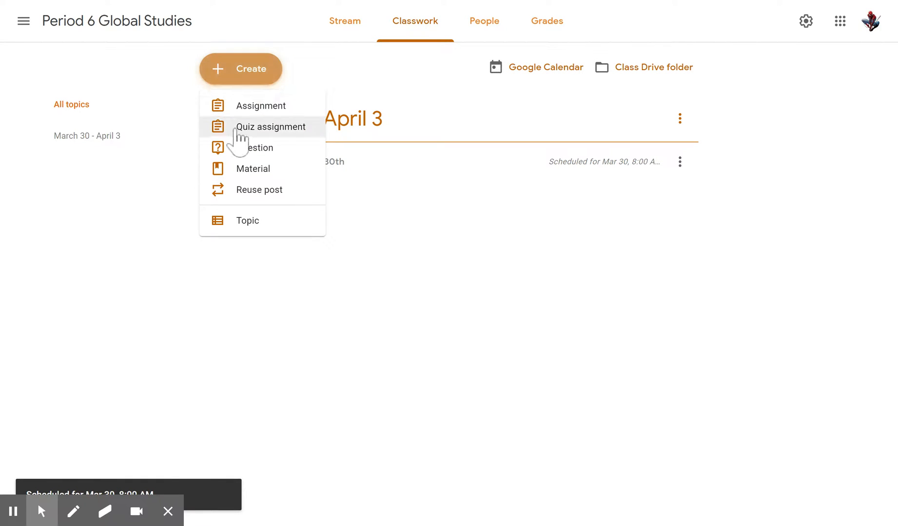
click(249, 191)
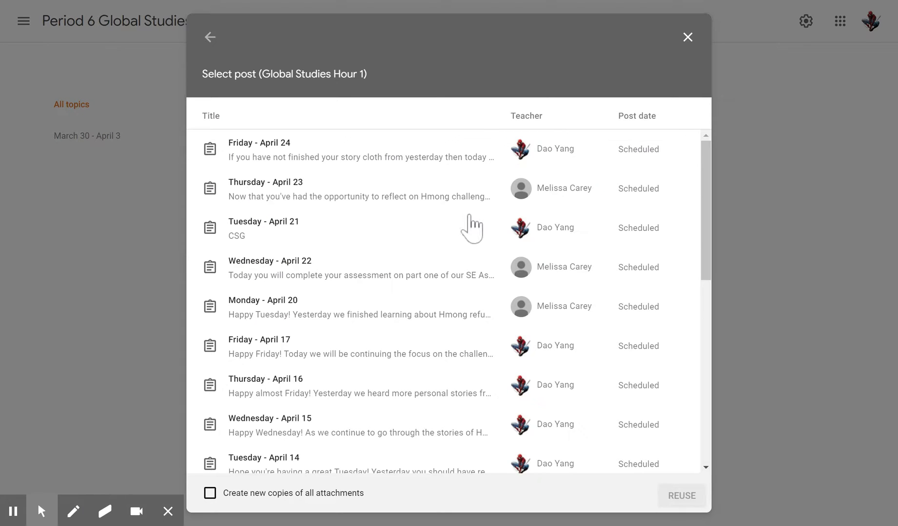
scroll(435, 234, down, 10)
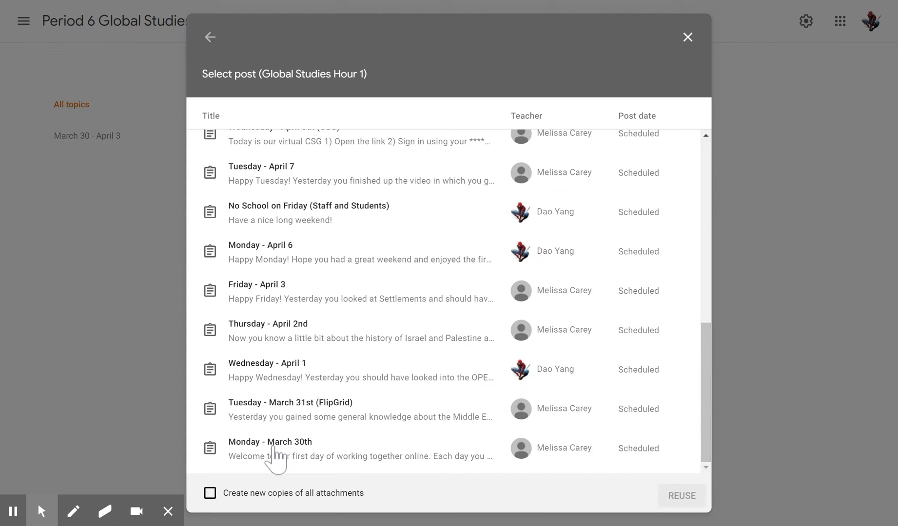
click(281, 412)
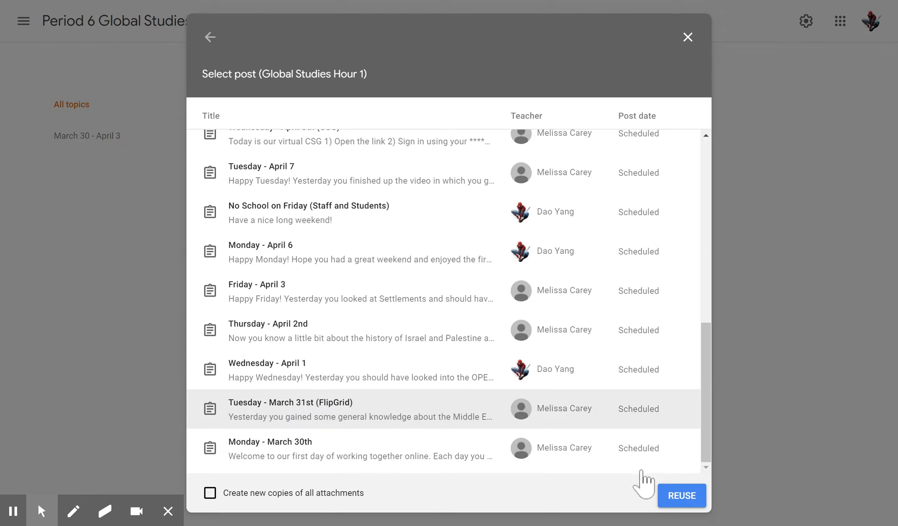
click(666, 497)
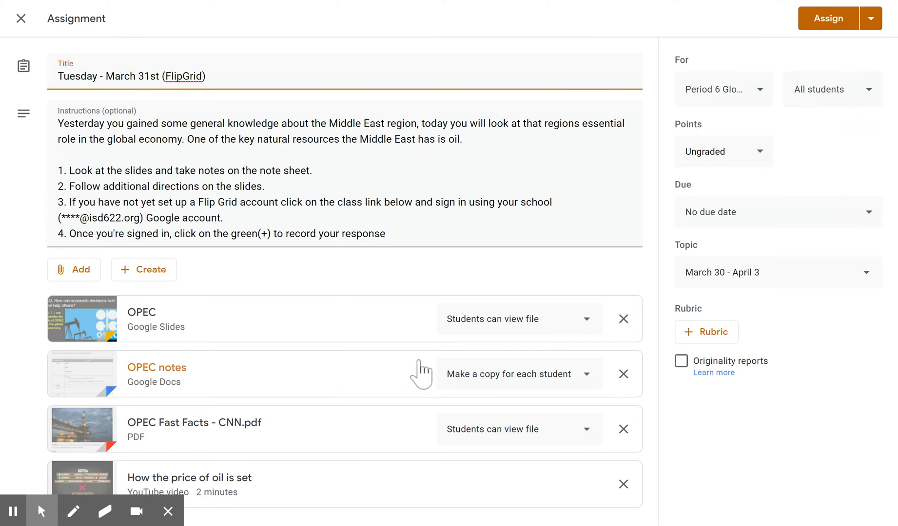
Step: Schedule the reused Tuesday FlipGrid assignment for Mar 31, 2020 at 8:00 AM
click(872, 26)
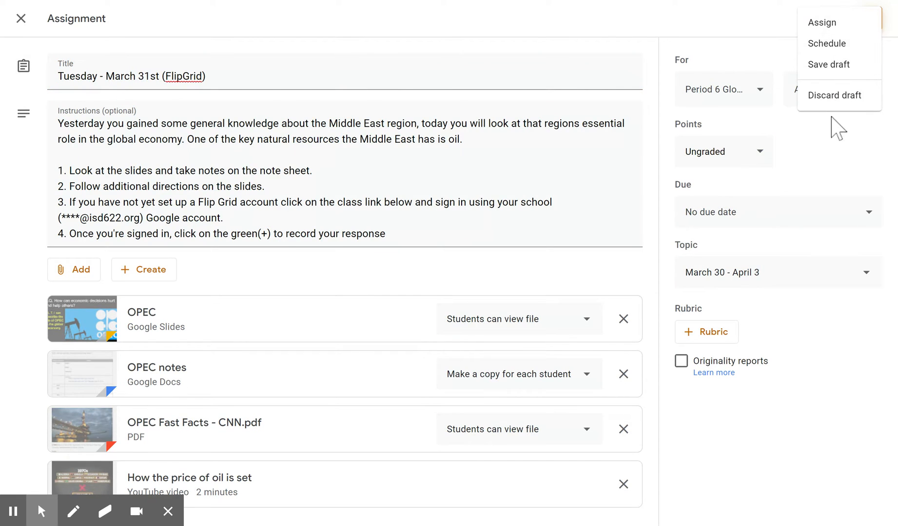
click(841, 46)
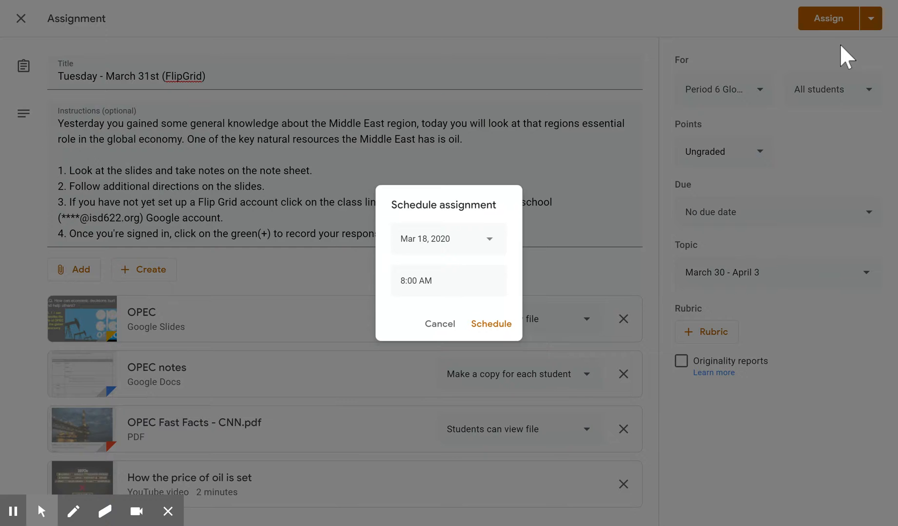
click(474, 245)
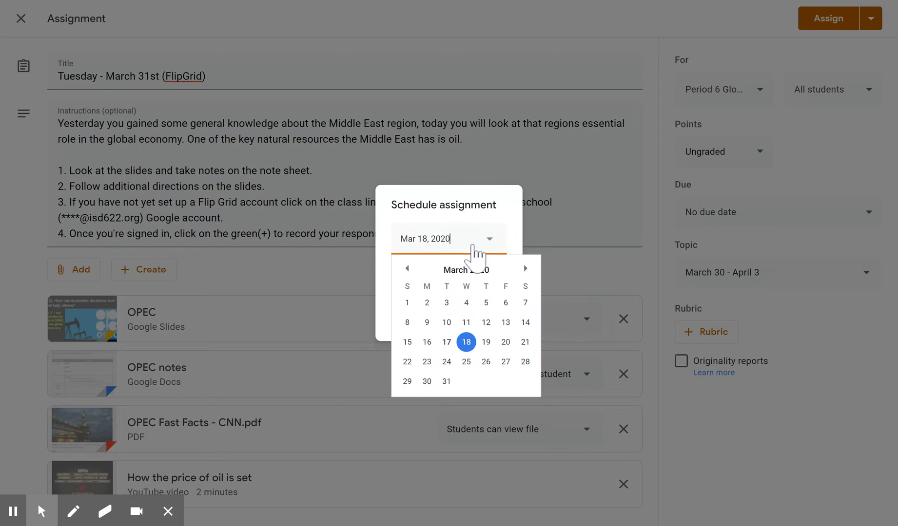
click(446, 383)
click(492, 324)
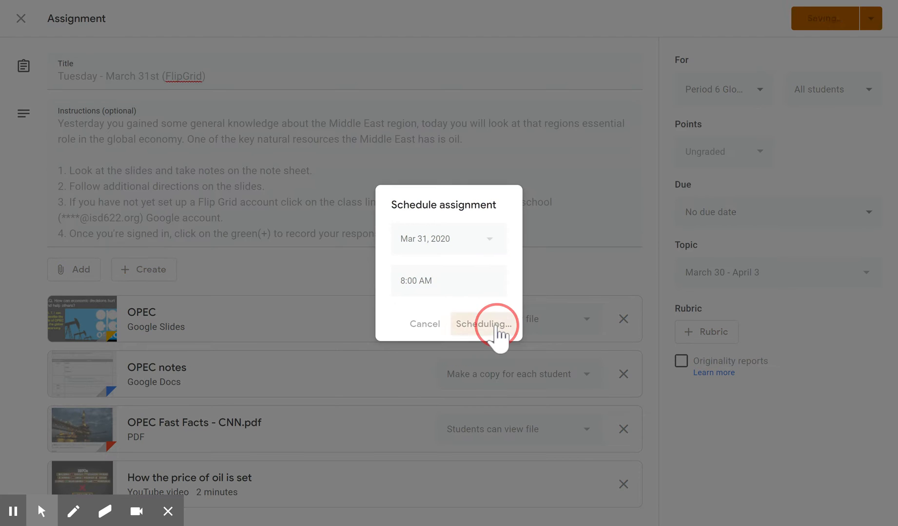